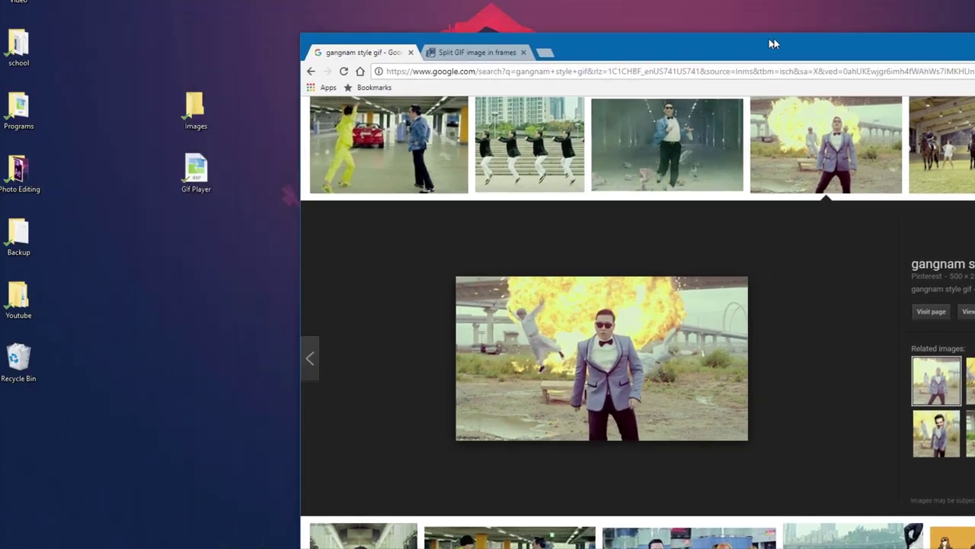
Step: Save the Gangnam Style GIF from the image results to the desktop, place it below the Gif Player file and preview it
{"action": "left_click_drag", "start_coordinate": [774, 44], "coordinate": [854, 39]}
{"action": "left_click_drag", "start_coordinate": [698, 337], "coordinate": [210, 339]}
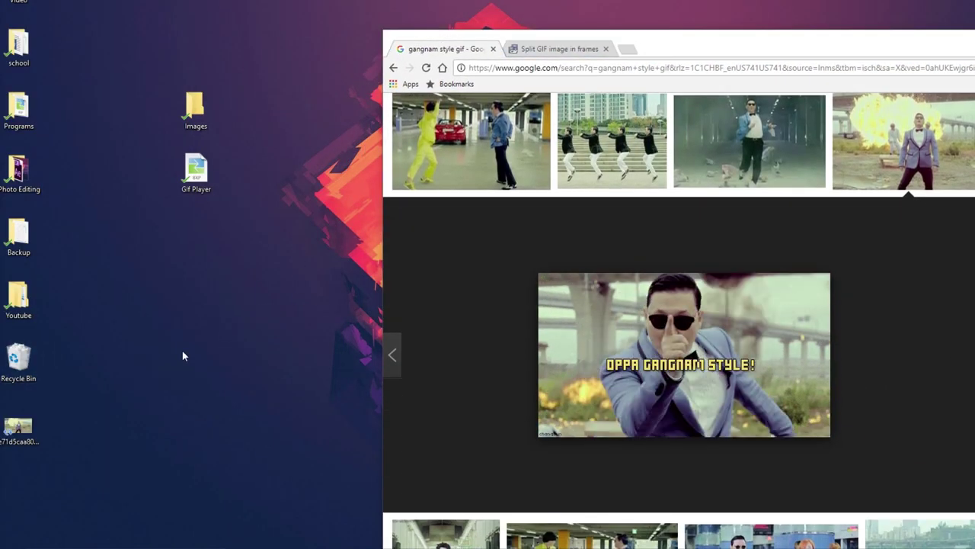
{"action": "left_click_drag", "start_coordinate": [16, 439], "coordinate": [190, 306]}
{"action": "double_click", "coordinate": [195, 303]}
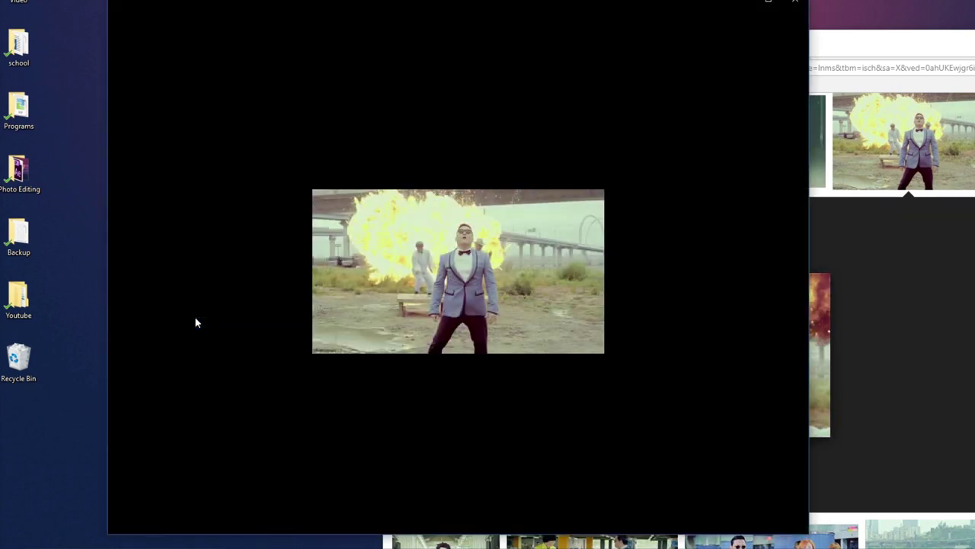
{"action": "left_click", "coordinate": [795, 2]}
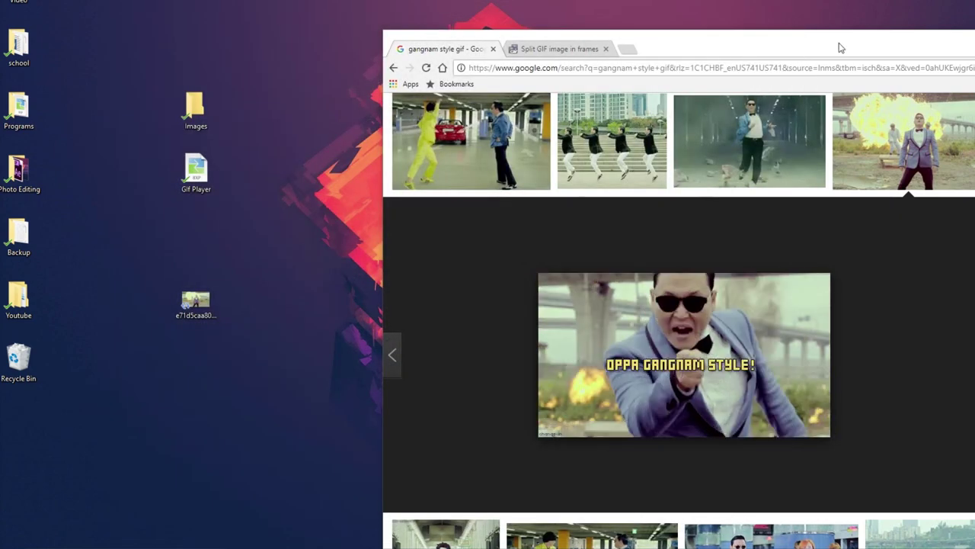
Step: Close the image search page and bring the ezgif GIF frame extractor page fully into view
{"action": "left_click_drag", "start_coordinate": [518, 40], "coordinate": [408, 6]}
{"action": "key", "text": "ctrl+w"}
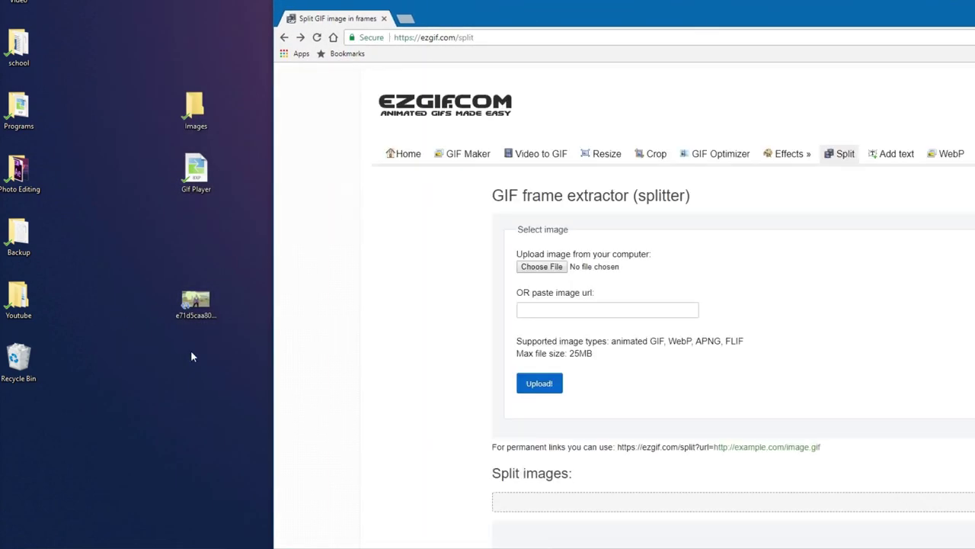
{"action": "left_click_drag", "start_coordinate": [639, 21], "coordinate": [487, 0]}
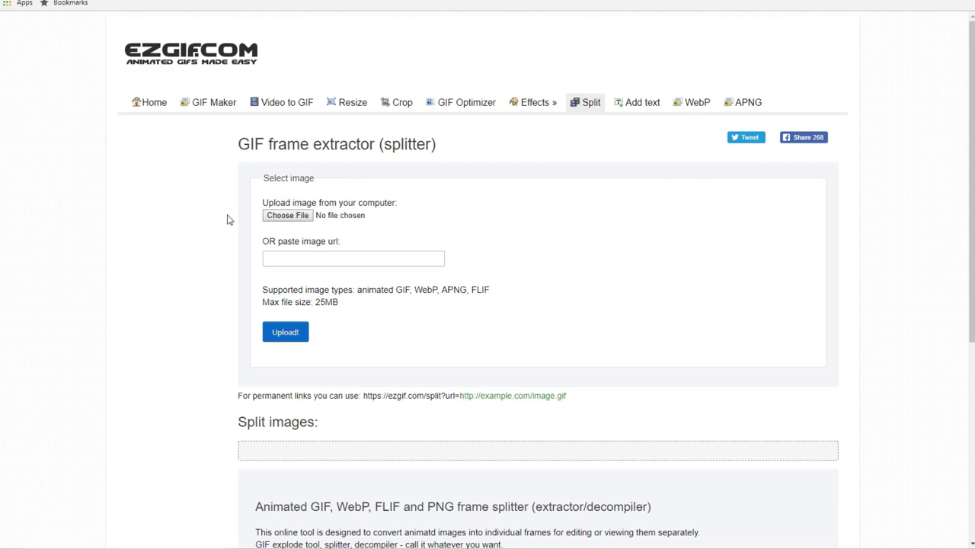
Step: Upload e71d5caa80bd73b6e2b92d8a303e9cb8.gif to the frame extractor and split it, redrawing every frame with details from previous frames
{"action": "scroll", "coordinate": [250, 337], "scroll_direction": "down", "scroll_amount": 2}
{"action": "scroll", "coordinate": [251, 341], "scroll_direction": "up", "scroll_amount": 2}
{"action": "left_click", "coordinate": [299, 217]}
{"action": "left_click", "coordinate": [260, 123]}
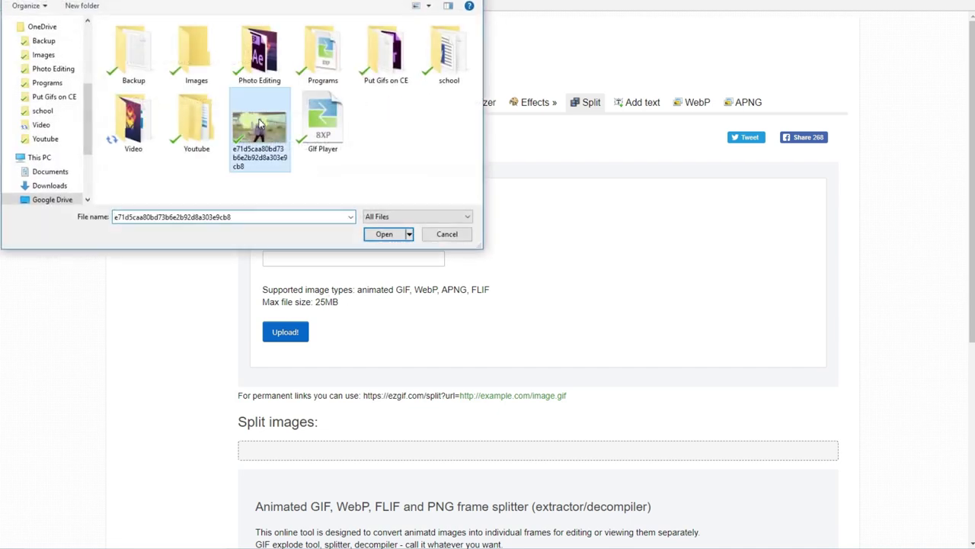
{"action": "left_click", "coordinate": [384, 234]}
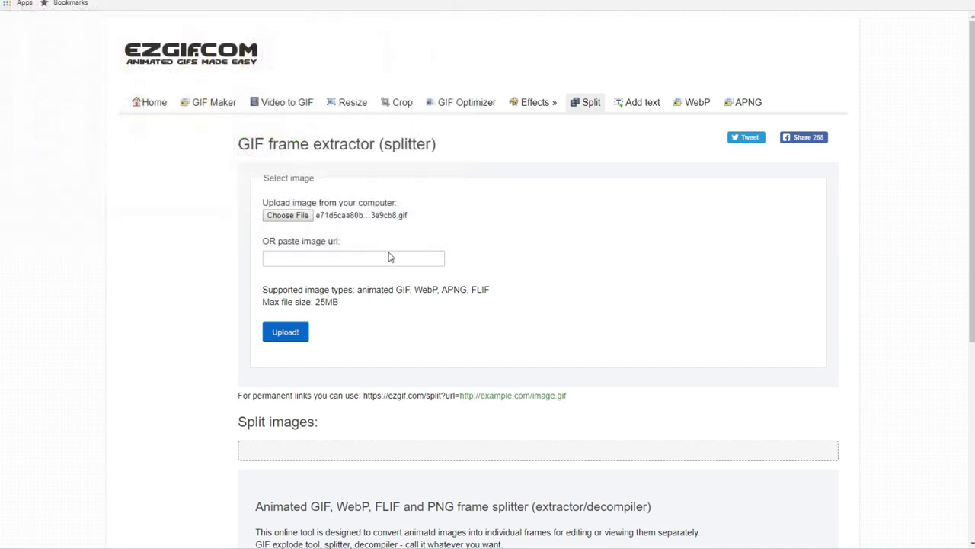
{"action": "left_click", "coordinate": [285, 332]}
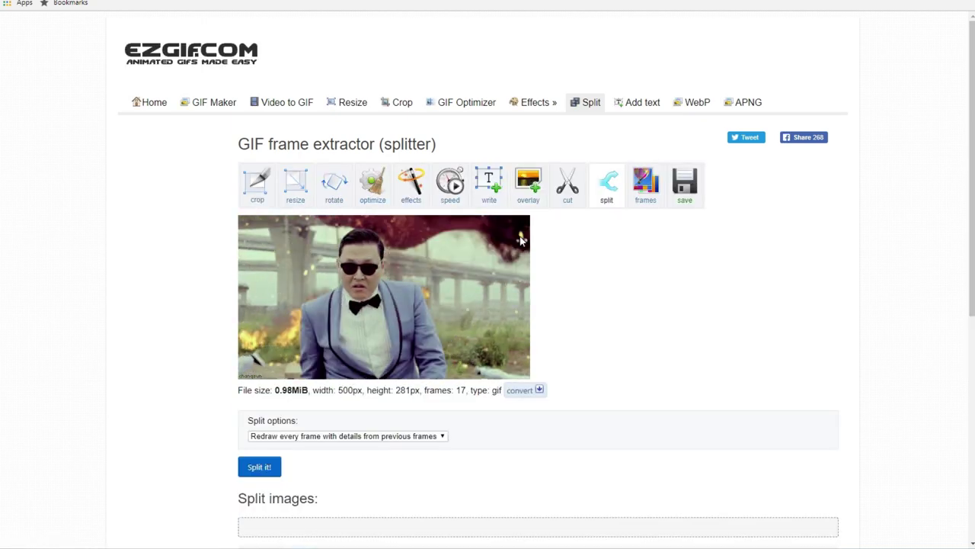
{"action": "scroll", "coordinate": [529, 261], "scroll_direction": "down", "scroll_amount": 5}
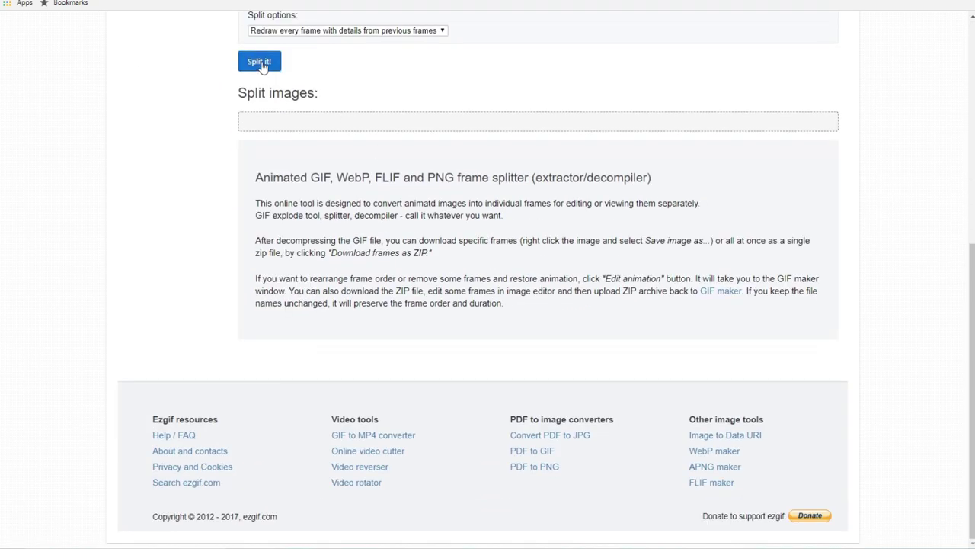
{"action": "left_click", "coordinate": [261, 64]}
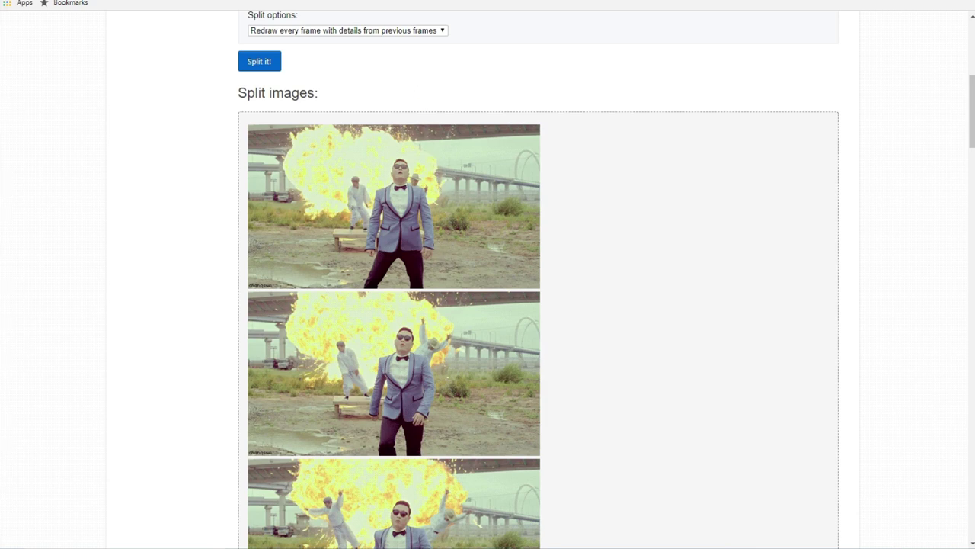
Step: Open the desktop's Images folder alongside the browser page with the split frames
{"action": "left_click_drag", "start_coordinate": [392, 5], "coordinate": [749, 10]}
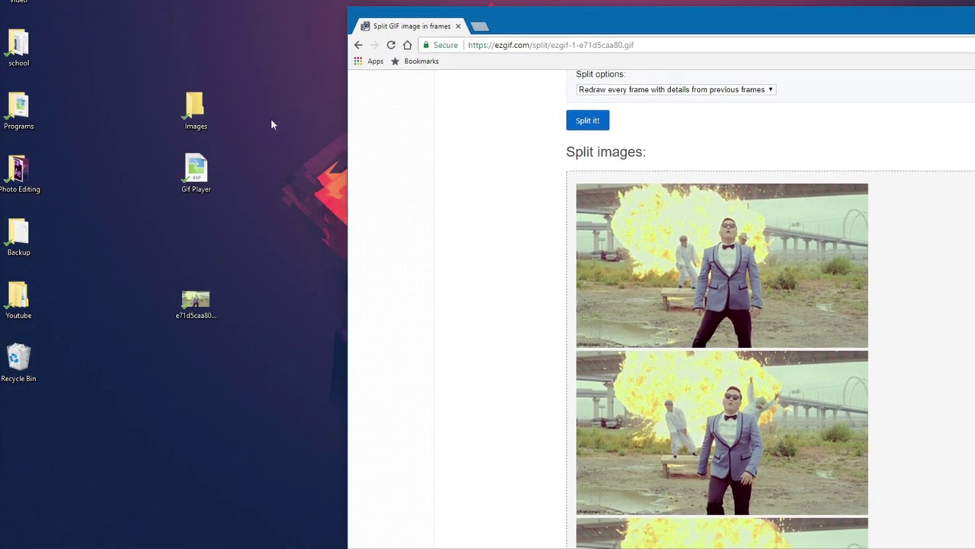
{"action": "double_click", "coordinate": [195, 107]}
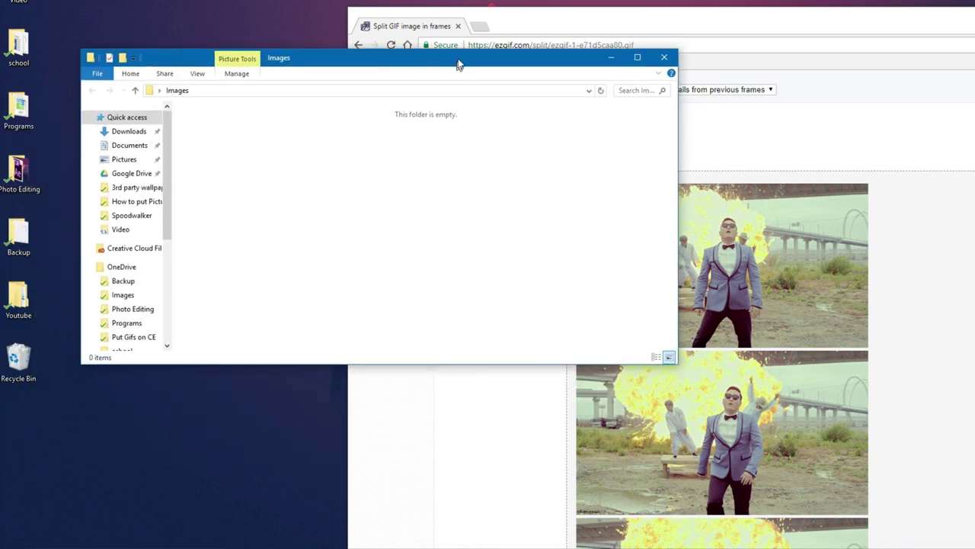
{"action": "left_click", "coordinate": [969, 329]}
Step: Save ten of the split frames (00, 02, 04, 06, 08, 09, 11, 13, 15 and 16) into the Images folder
{"action": "scroll", "coordinate": [880, 290], "scroll_direction": "down", "scroll_amount": 1}
{"action": "scroll", "coordinate": [872, 290], "scroll_direction": "down", "scroll_amount": 3}
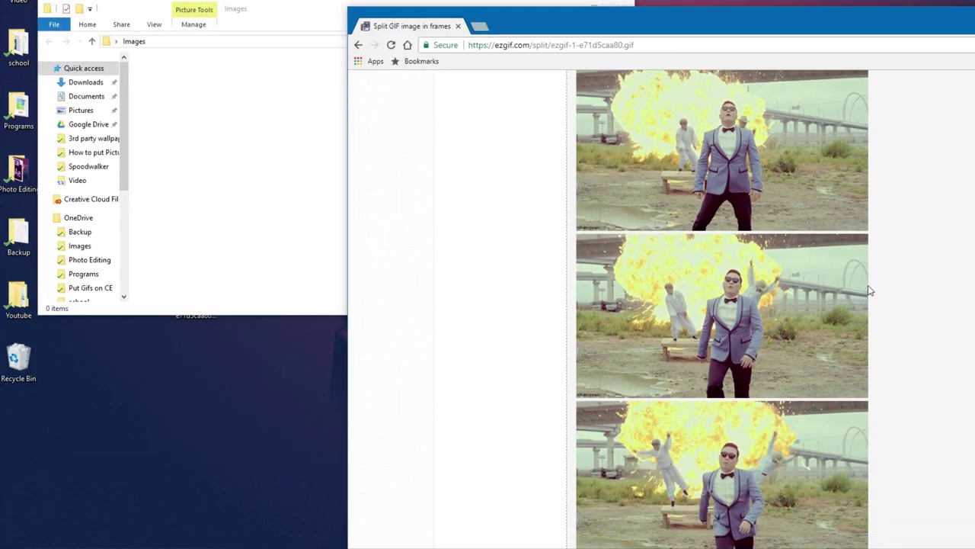
{"action": "scroll", "coordinate": [713, 221], "scroll_direction": "down", "scroll_amount": 5}
{"action": "scroll", "coordinate": [721, 223], "scroll_direction": "down", "scroll_amount": 10}
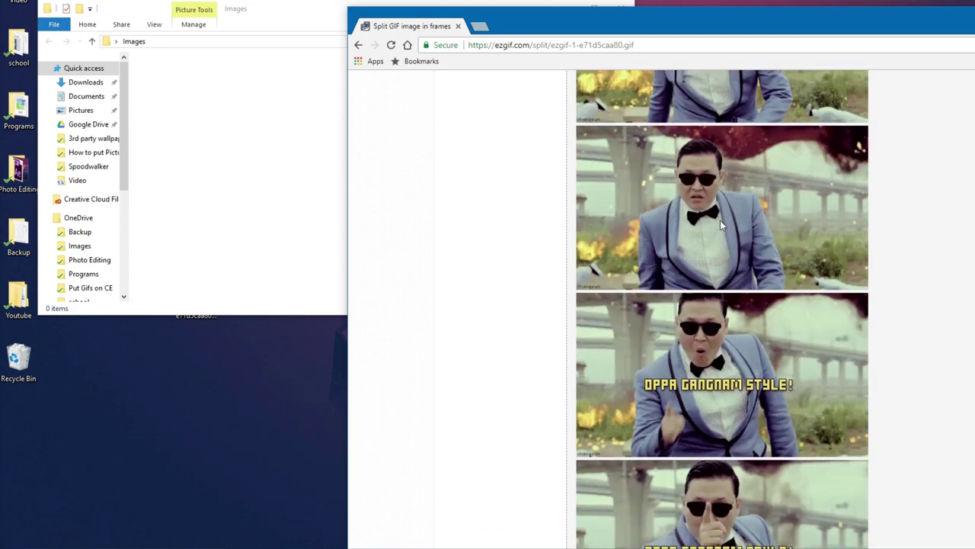
{"action": "scroll", "coordinate": [538, 259], "scroll_direction": "up", "scroll_amount": 15}
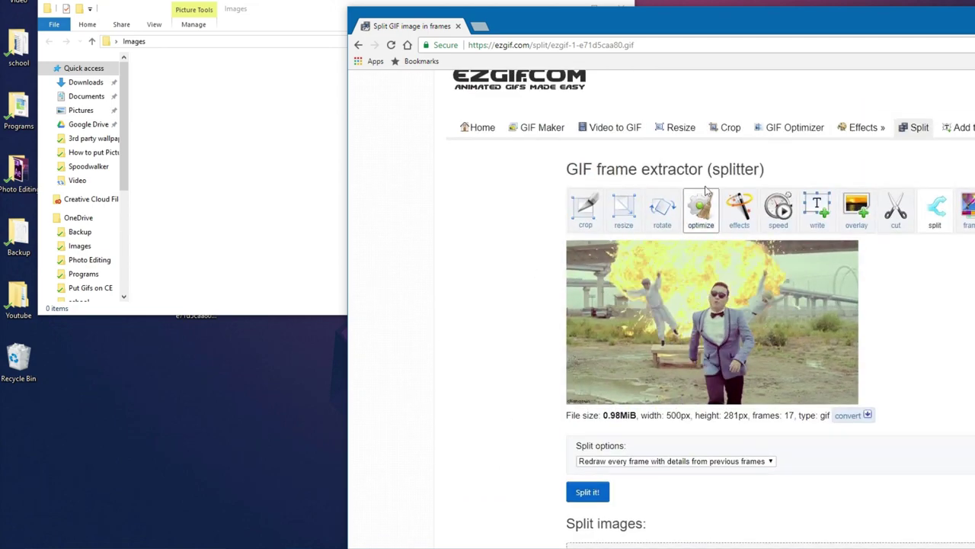
{"action": "scroll", "coordinate": [514, 373], "scroll_direction": "down", "scroll_amount": 10}
{"action": "scroll", "coordinate": [556, 259], "scroll_direction": "up", "scroll_amount": 2}
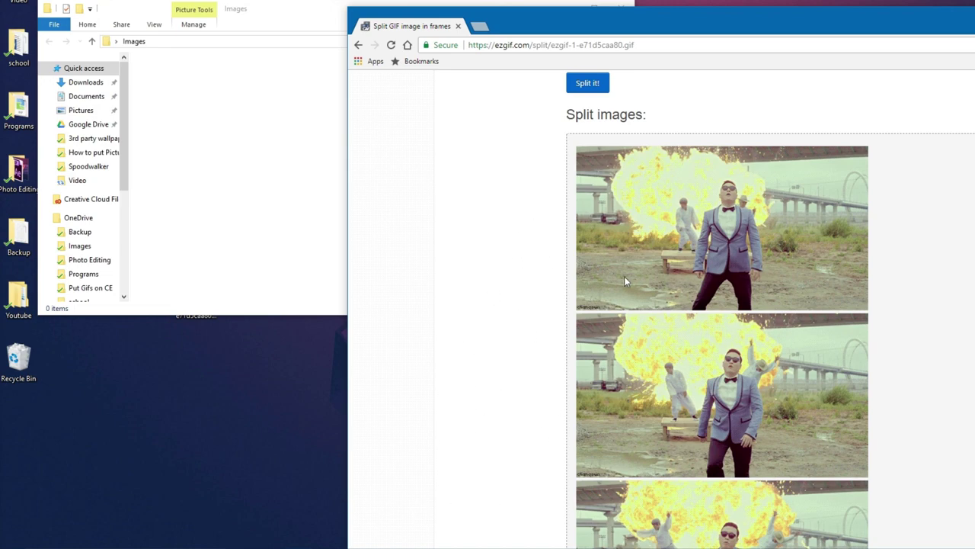
{"action": "left_click_drag", "start_coordinate": [624, 282], "coordinate": [228, 191]}
{"action": "left_click_drag", "start_coordinate": [348, 190], "coordinate": [634, 190]}
{"action": "left_click_drag", "start_coordinate": [762, 190], "coordinate": [381, 191]}
{"action": "left_click_drag", "start_coordinate": [744, 214], "coordinate": [381, 190]}
{"action": "left_click_drag", "start_coordinate": [762, 213], "coordinate": [381, 191]}
{"action": "left_click_drag", "start_coordinate": [762, 228], "coordinate": [457, 190]}
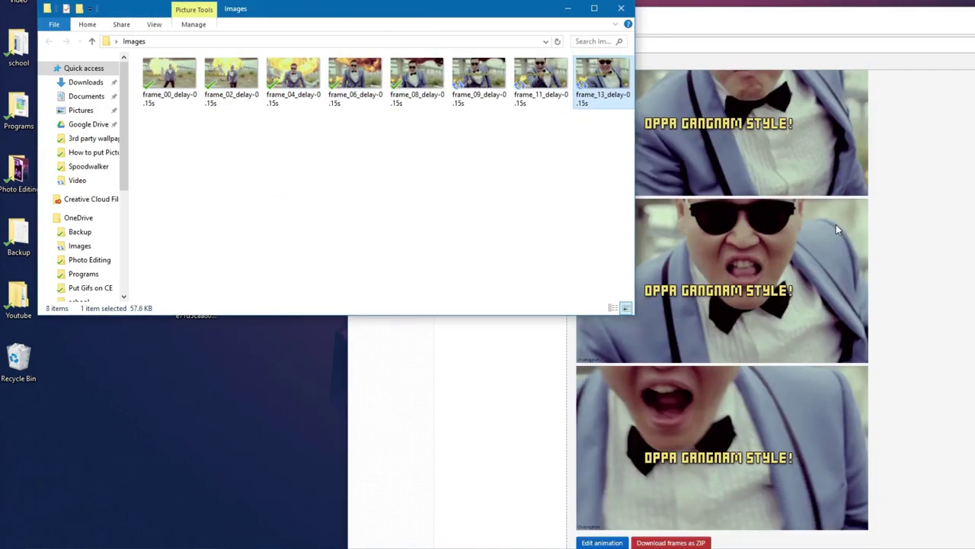
{"action": "left_click_drag", "start_coordinate": [836, 224], "coordinate": [170, 138]}
{"action": "left_click_drag", "start_coordinate": [762, 427], "coordinate": [453, 220]}
{"action": "scroll", "coordinate": [762, 305], "scroll_direction": "down", "scroll_amount": 1}
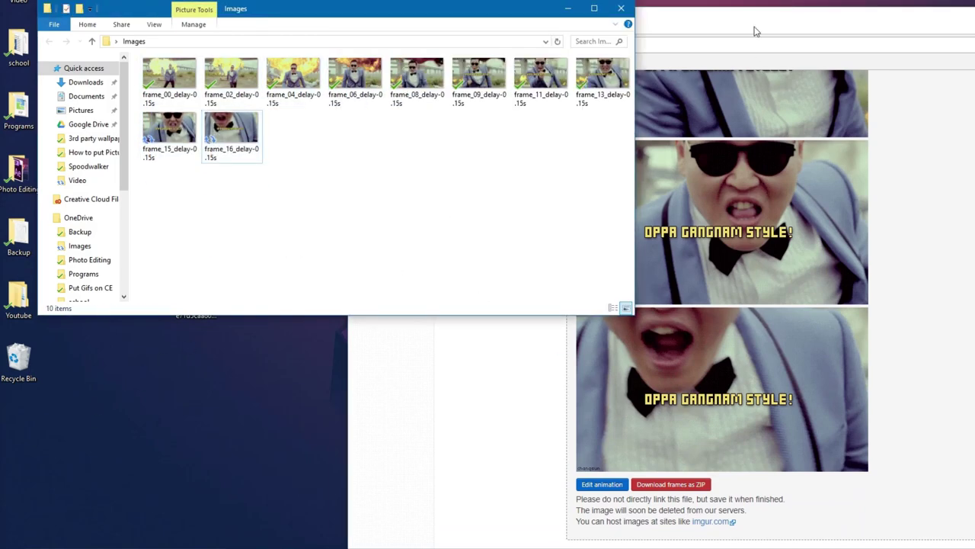
Step: Move the browser and Images folder windows aside, switch to TI Connect CE and show the Calculator Explorer
{"action": "left_click_drag", "start_coordinate": [754, 30], "coordinate": [533, 2]}
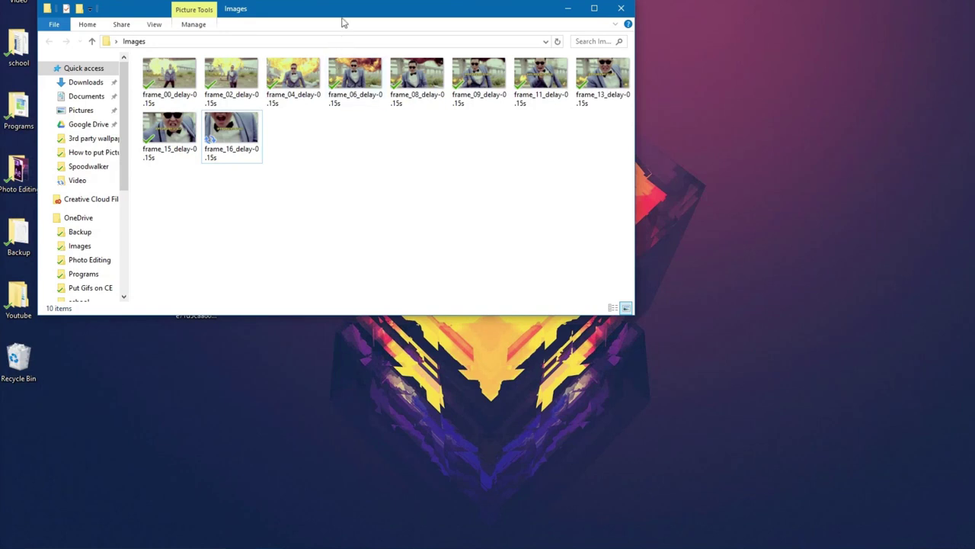
{"action": "left_click_drag", "start_coordinate": [342, 22], "coordinate": [653, 13]}
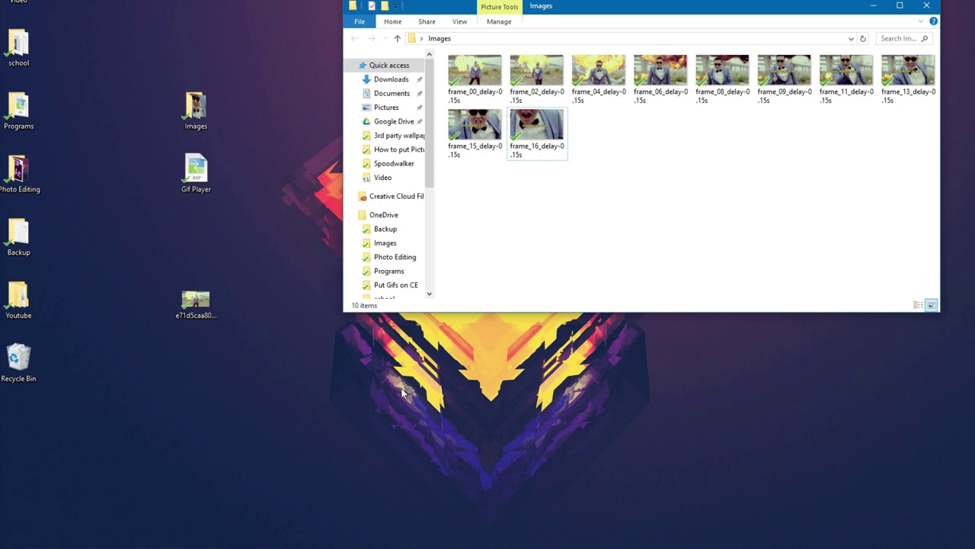
{"action": "key", "text": "super"}
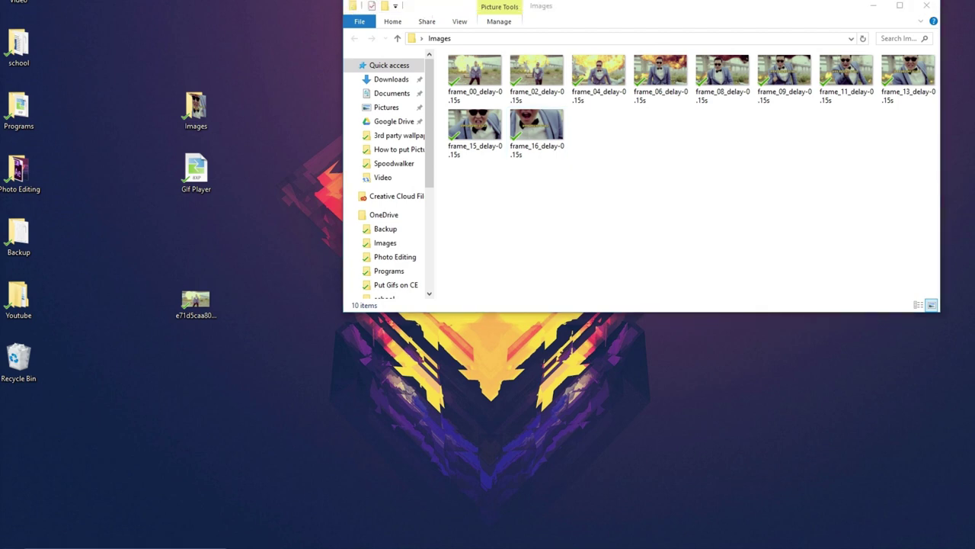
{"action": "left_click", "coordinate": [739, 222]}
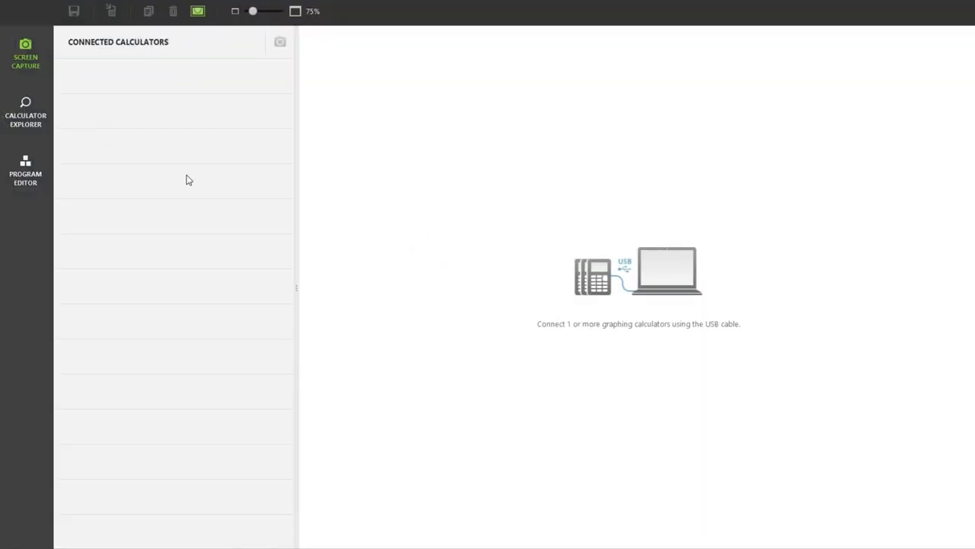
{"action": "left_click", "coordinate": [21, 112]}
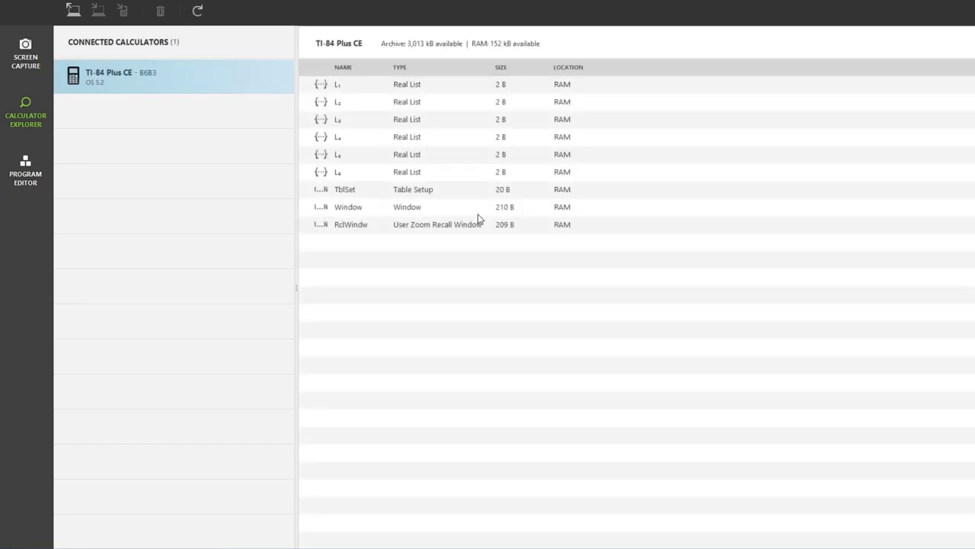
Step: Arrange TI Connect CE beside the Images folder and add all ten frame files to the TI-84 Plus CE's contents for sending
{"action": "left_click_drag", "start_coordinate": [404, 4], "coordinate": [493, 181]}
{"action": "left_click_drag", "start_coordinate": [632, 8], "coordinate": [361, 0]}
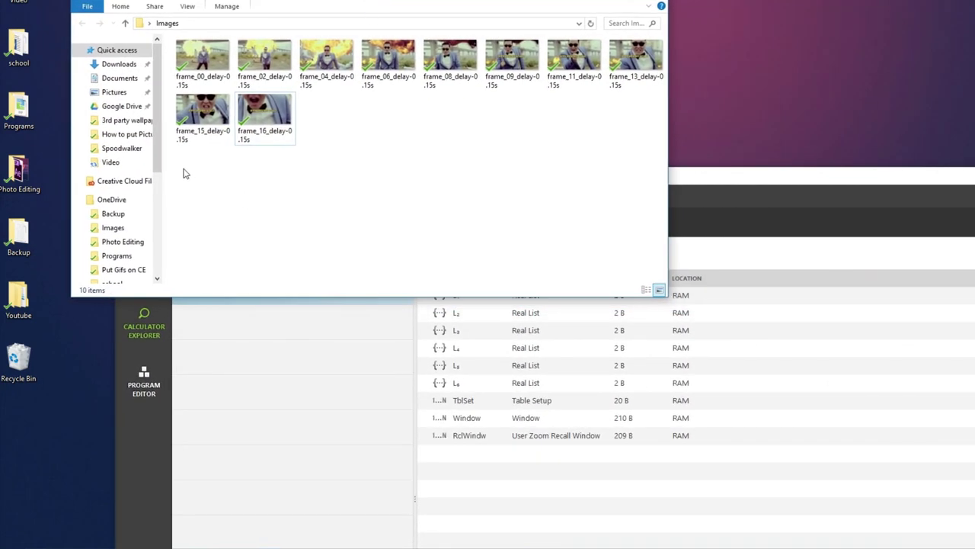
{"action": "left_click_drag", "start_coordinate": [183, 174], "coordinate": [640, 54]}
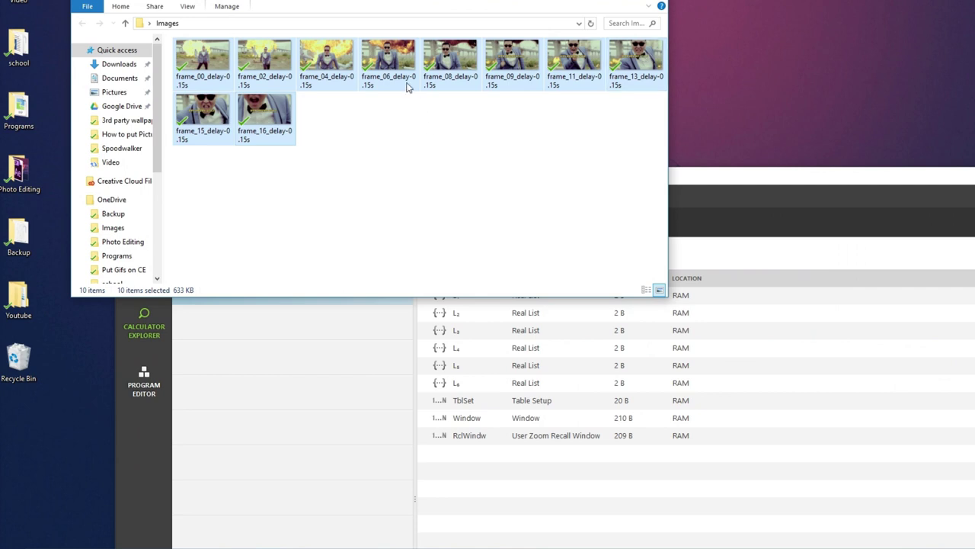
{"action": "left_click_drag", "start_coordinate": [390, 61], "coordinate": [597, 434]}
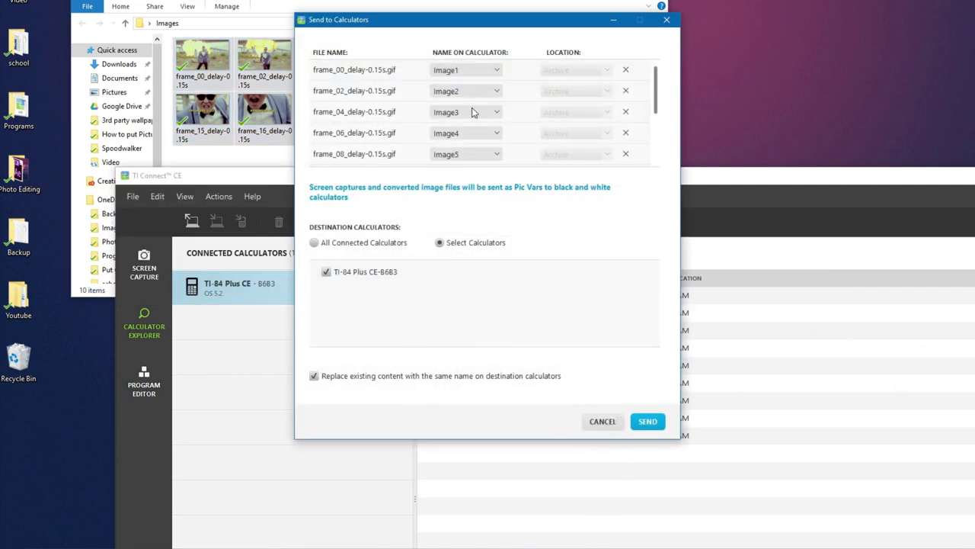
Step: Check the frames' Image1 to Image9 and Image0 assignments, then send them to all connected calculators, replacing content of the same name
{"action": "scroll", "coordinate": [474, 110], "scroll_direction": "down", "scroll_amount": 3}
{"action": "scroll", "coordinate": [510, 110], "scroll_direction": "up", "scroll_amount": 3}
{"action": "scroll", "coordinate": [528, 92], "scroll_direction": "down", "scroll_amount": 3}
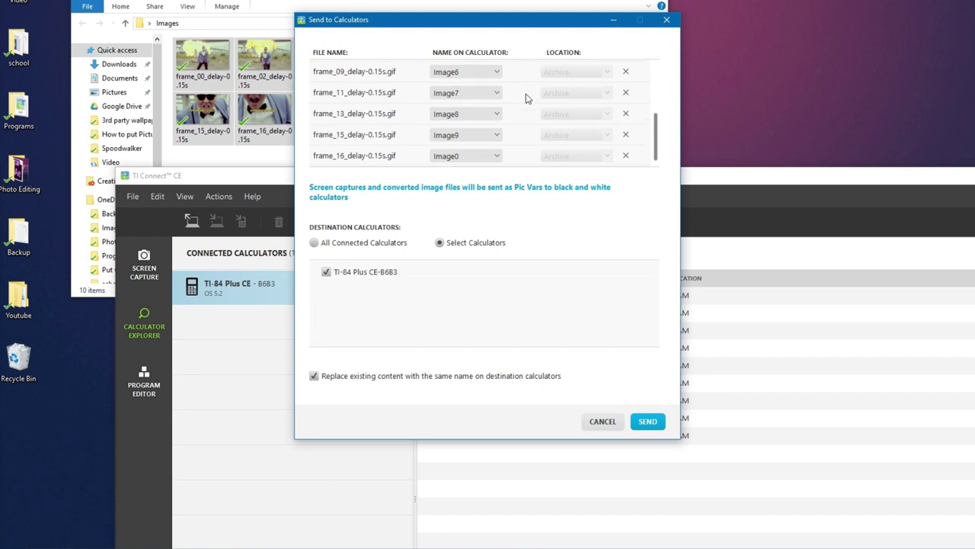
{"action": "scroll", "coordinate": [435, 112], "scroll_direction": "up", "scroll_amount": 3}
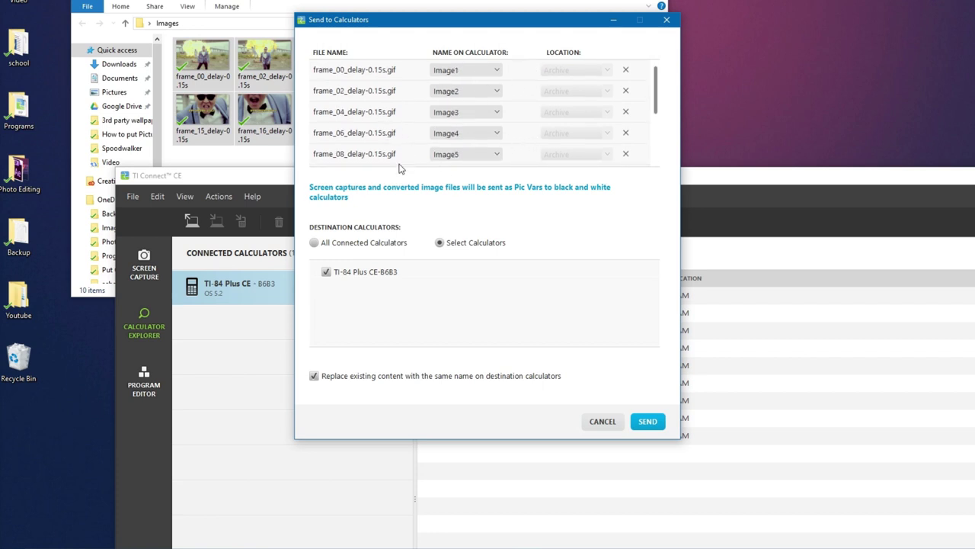
{"action": "left_click", "coordinate": [335, 244]}
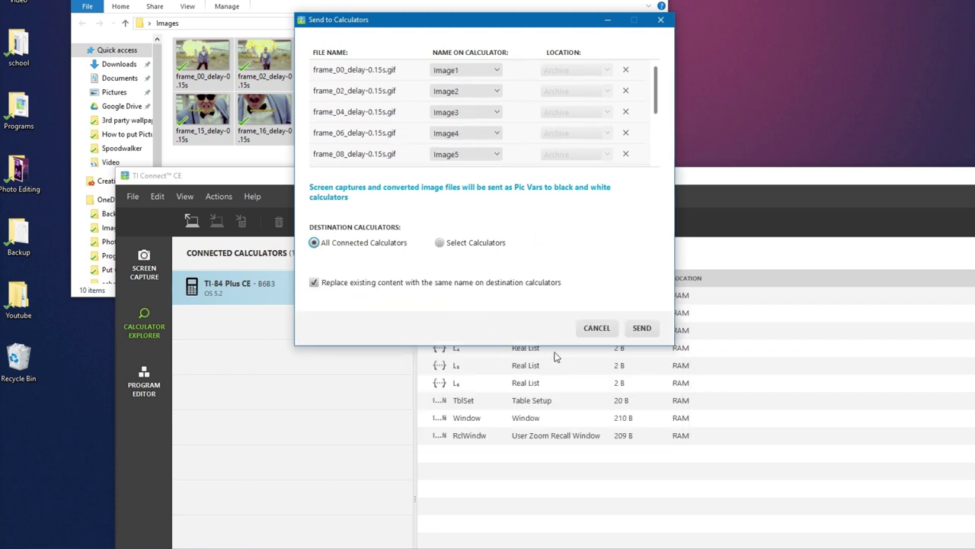
{"action": "left_click", "coordinate": [642, 328]}
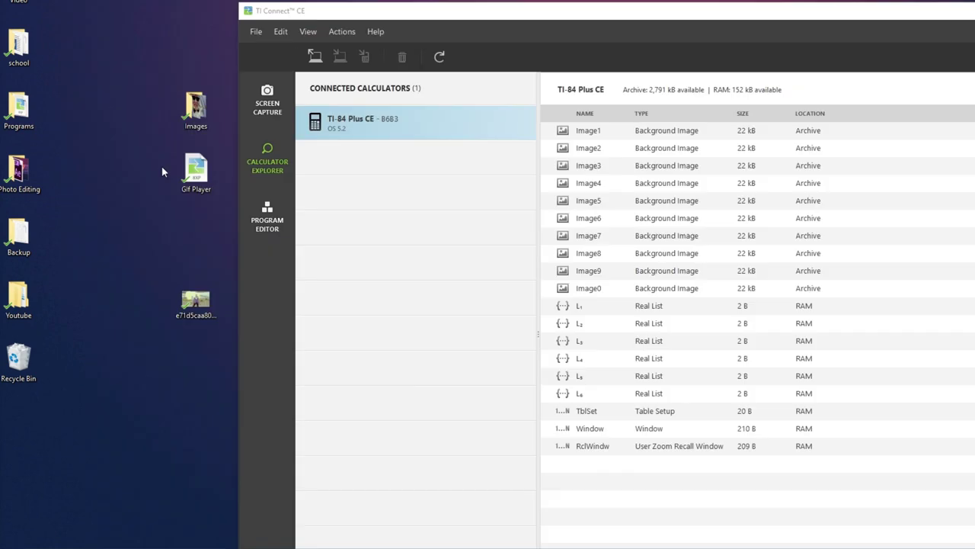
Step: Send Gif Player.8xp from the desktop to the TI-84 Plus CE's RAM as the program GIF
{"action": "left_click", "coordinate": [201, 171]}
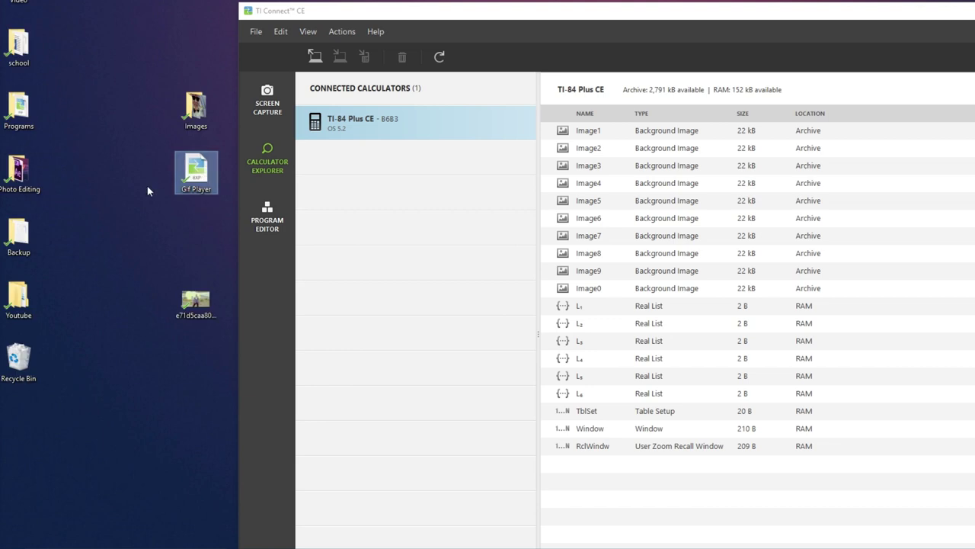
{"action": "left_click_drag", "start_coordinate": [210, 169], "coordinate": [690, 243]}
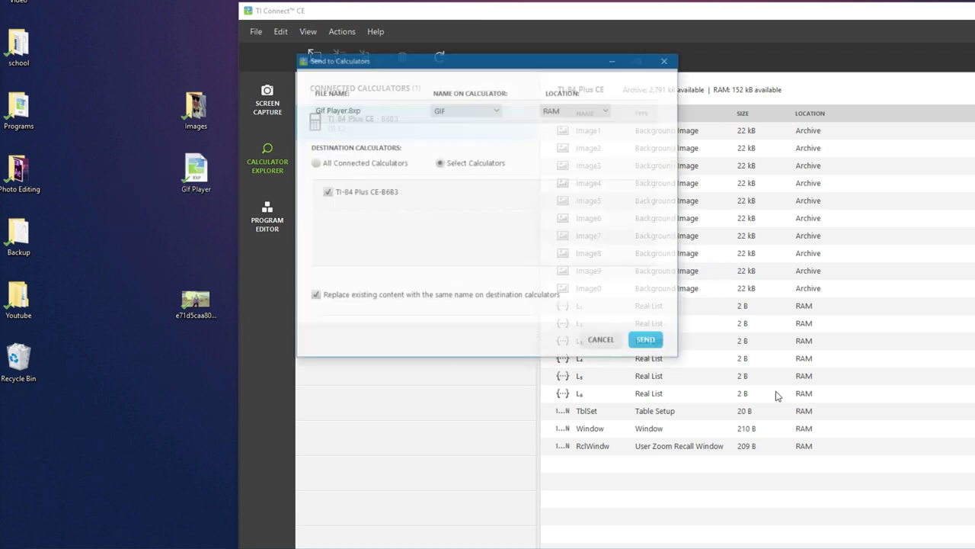
{"action": "left_click", "coordinate": [648, 342]}
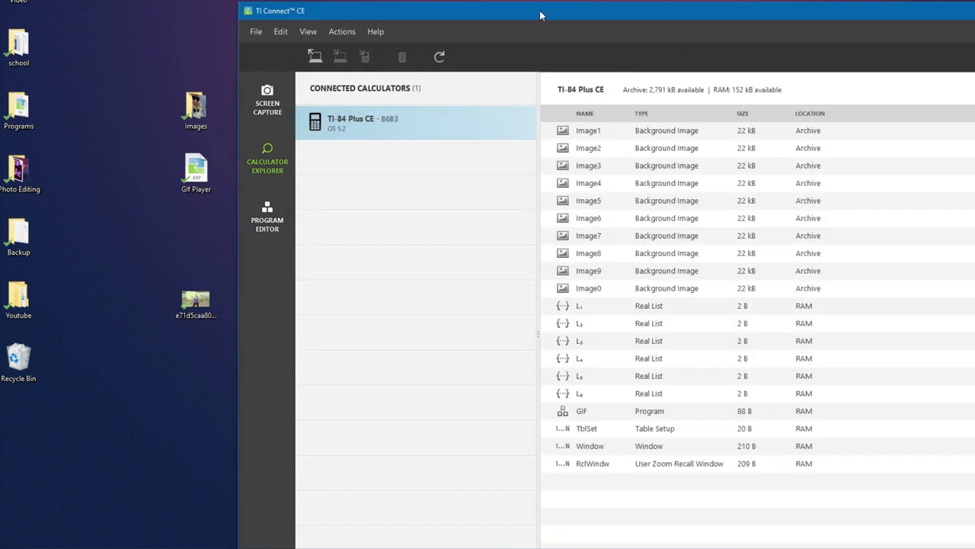